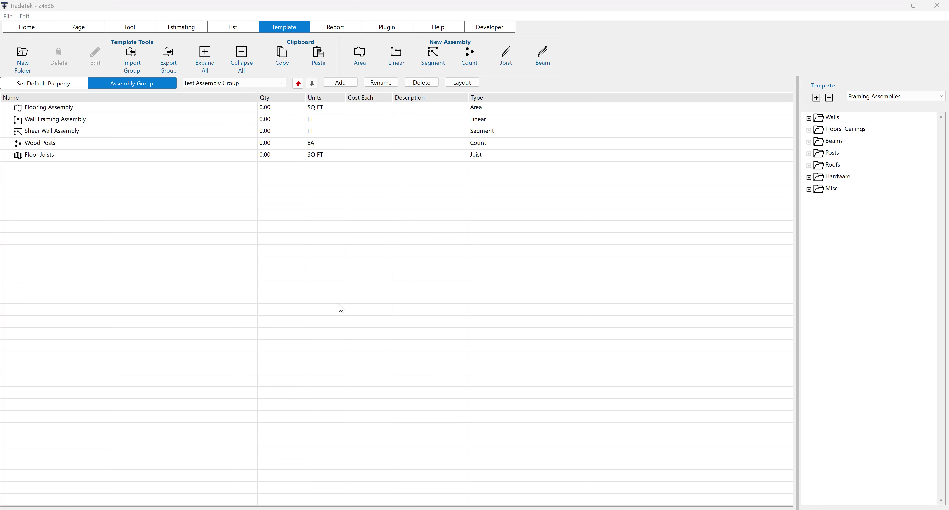
Create a new FT-unit beam assembly named '2x10 Headers' in Test Assembly Group
{"action": "left_click", "coordinate": [274, 83]}
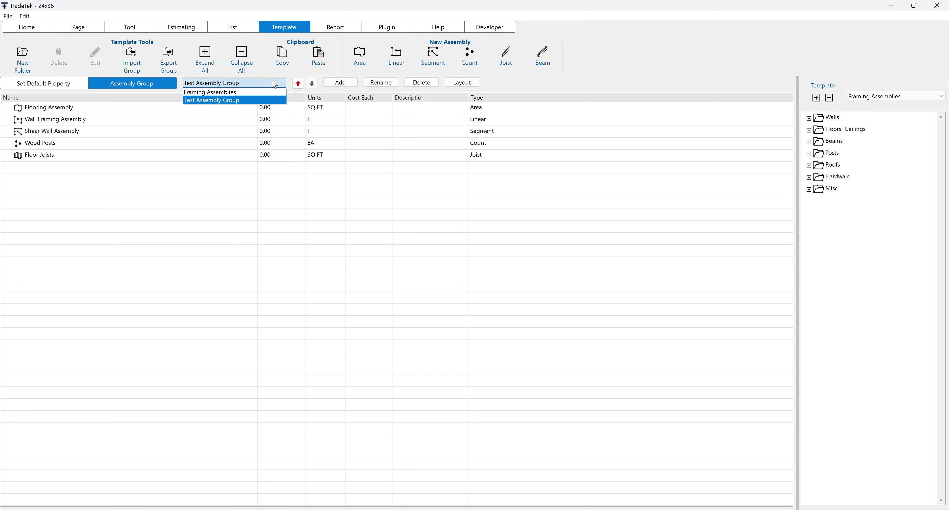
{"action": "left_click", "coordinate": [243, 101]}
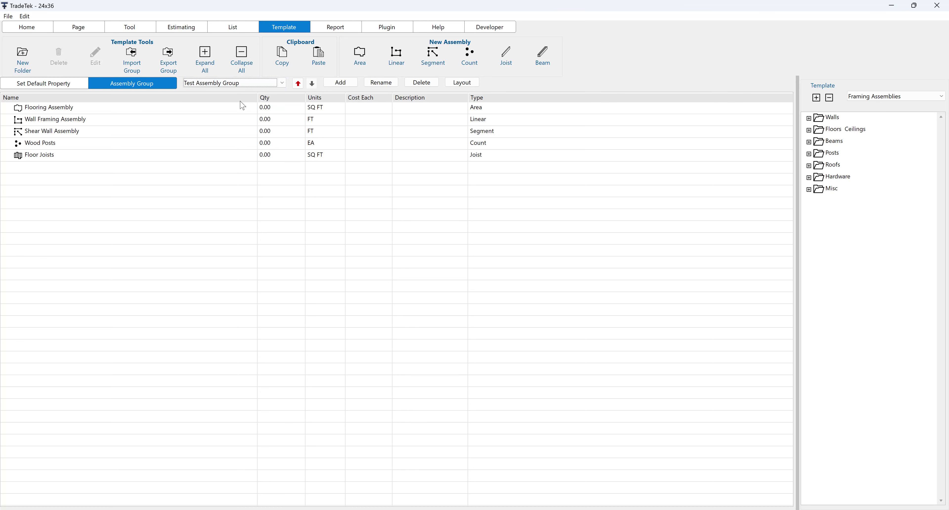
{"action": "left_click", "coordinate": [541, 60]}
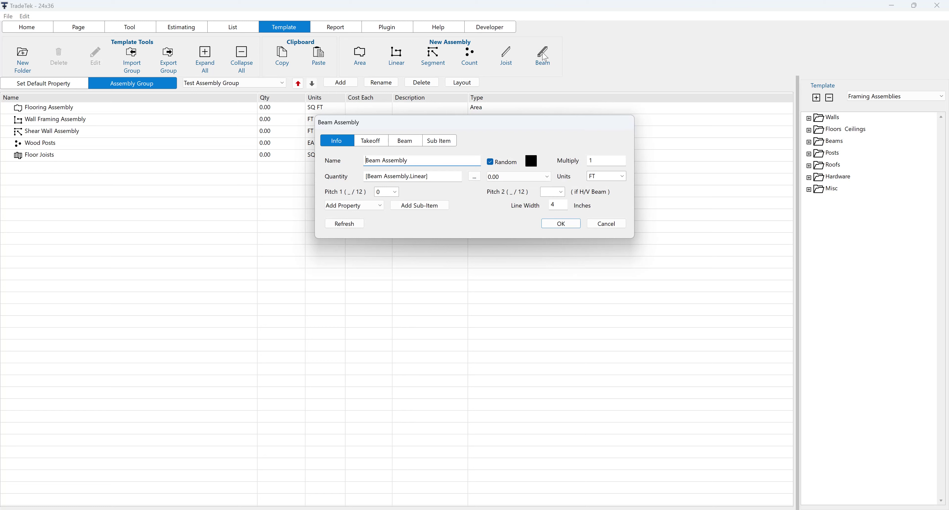
{"action": "left_click_drag", "start_coordinate": [410, 161], "coordinate": [332, 163]}
{"action": "type", "text": "2x10 Headers"}
{"action": "left_click", "coordinate": [550, 228]}
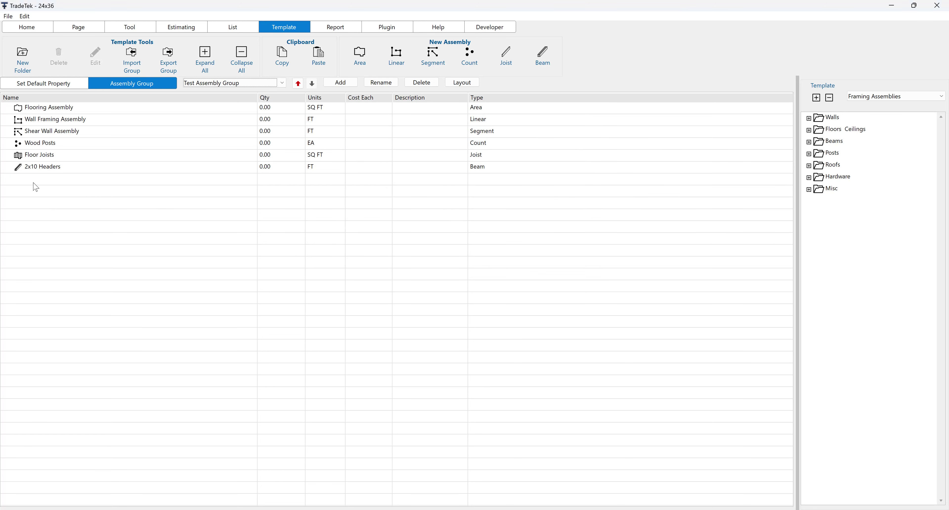
Open the 2x10 Headers Beam Assembly dialog, leaving Pitch 1 at 0 and Pitch 2 blank
{"action": "left_click", "coordinate": [20, 170]}
{"action": "double_click", "coordinate": [22, 170]}
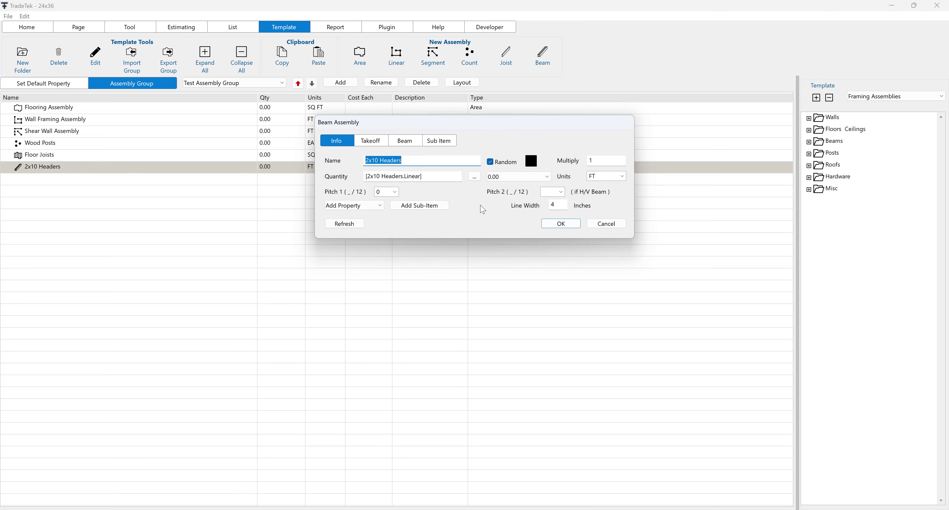
{"action": "left_click", "coordinate": [373, 206]}
{"action": "left_click", "coordinate": [420, 225]}
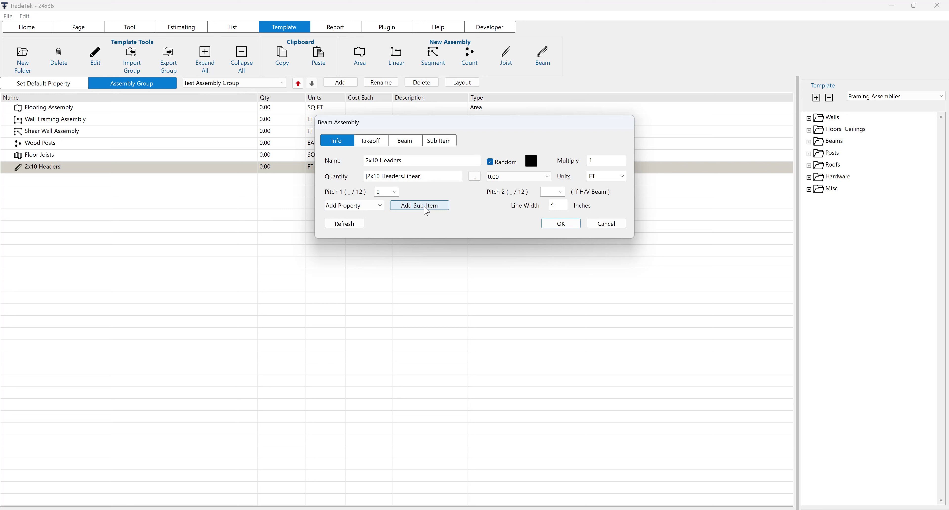
{"action": "left_click", "coordinate": [396, 193]}
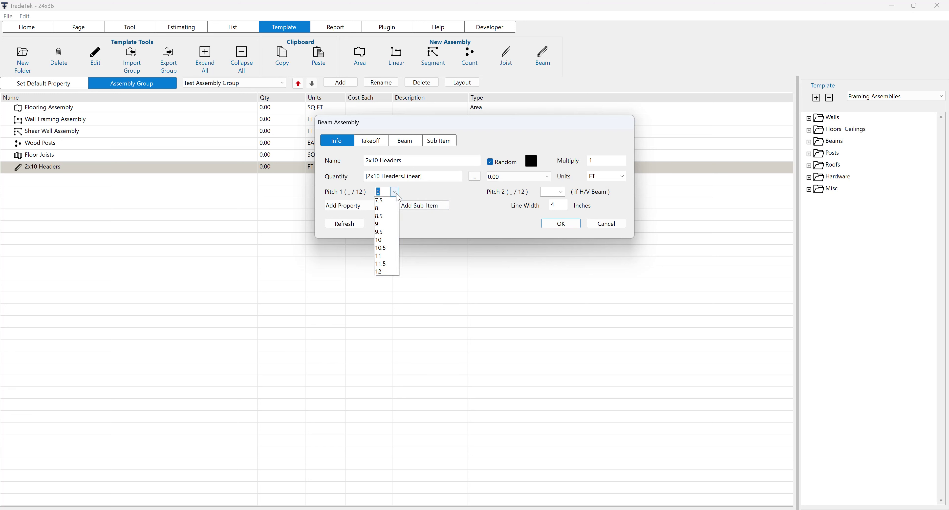
{"action": "left_click", "coordinate": [419, 197]}
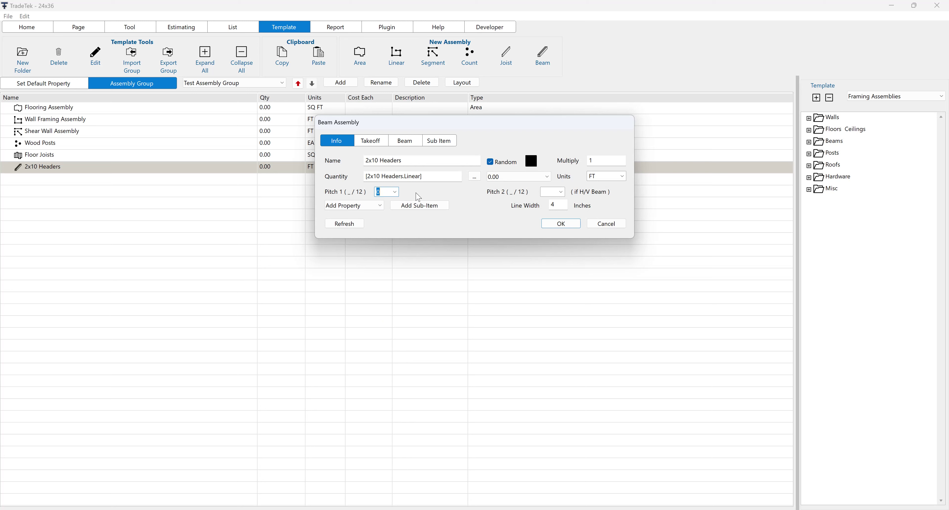
{"action": "left_click", "coordinate": [562, 192]}
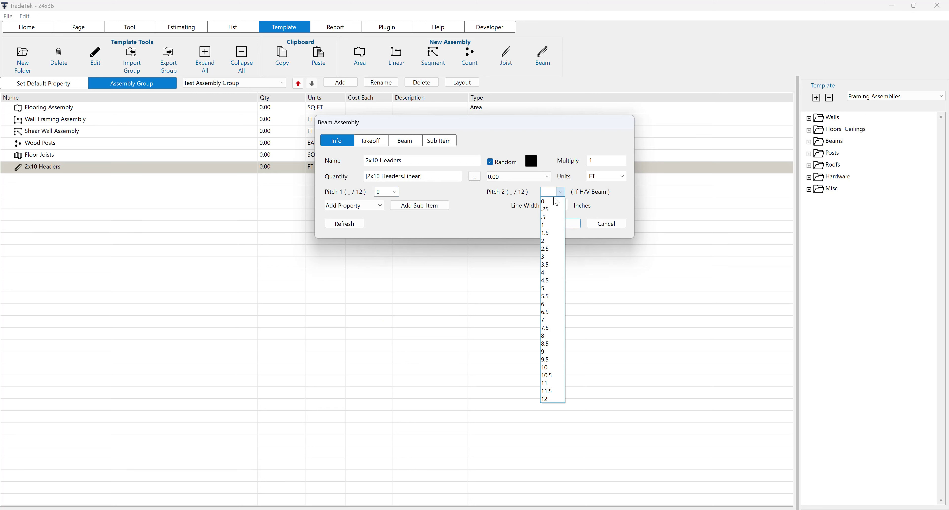
{"action": "left_click", "coordinate": [482, 230]}
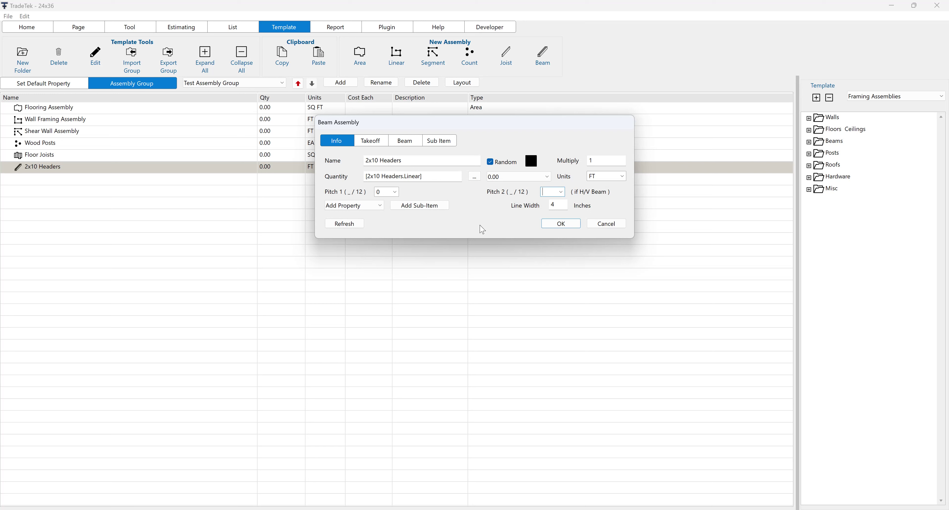
On the Beam tab, enter '2x10 SYP #2' as Beam Material and confirm it in Property Name Edit
{"action": "left_click", "coordinate": [411, 147]}
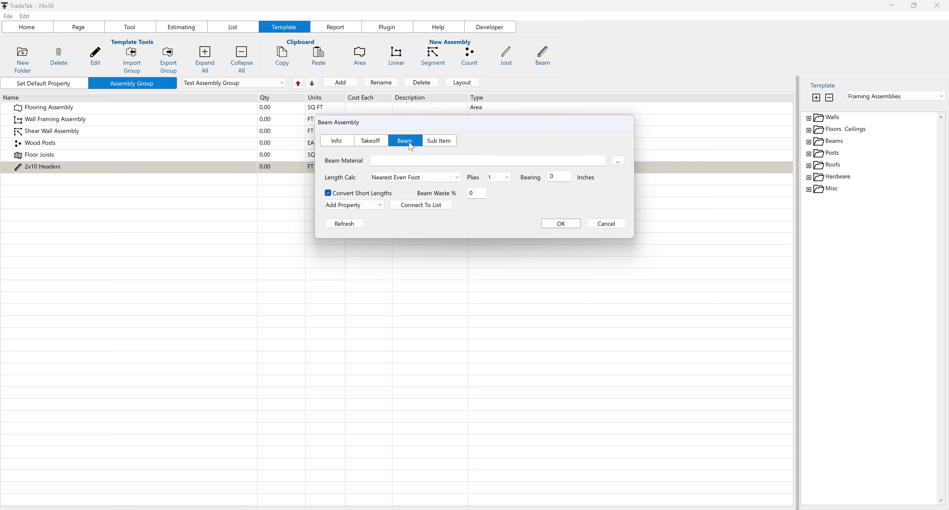
{"action": "left_click", "coordinate": [407, 160]}
{"action": "type", "text": "2x10 SYP #2"}
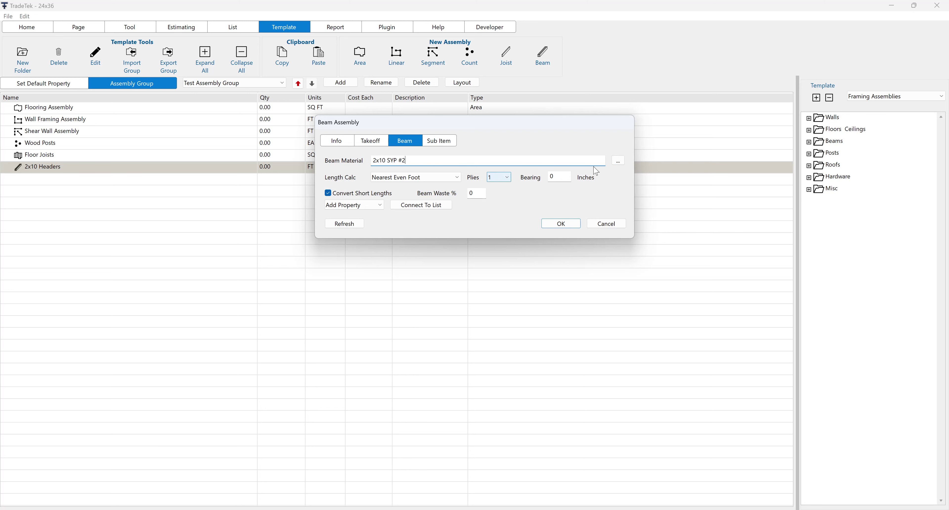
{"action": "left_click", "coordinate": [618, 161]}
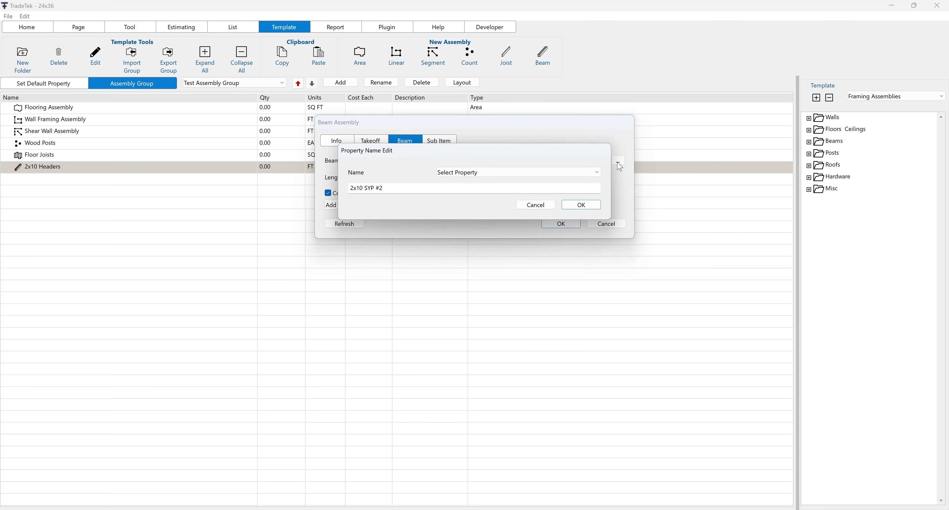
{"action": "left_click", "coordinate": [596, 172]}
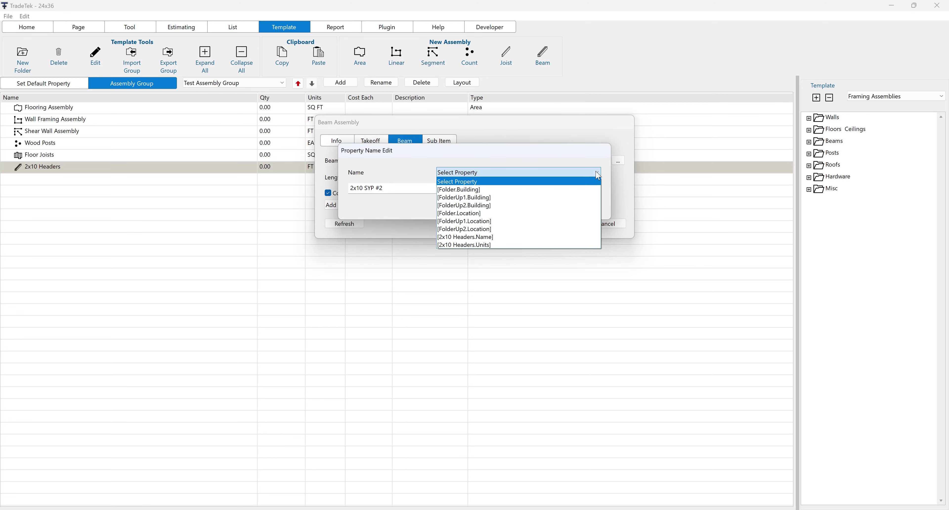
{"action": "left_click", "coordinate": [518, 151]}
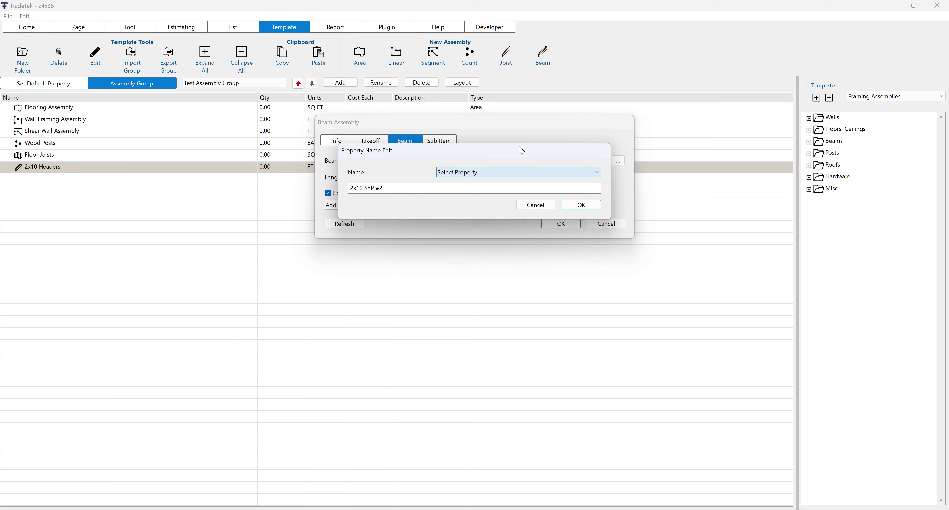
{"action": "left_click", "coordinate": [571, 205]}
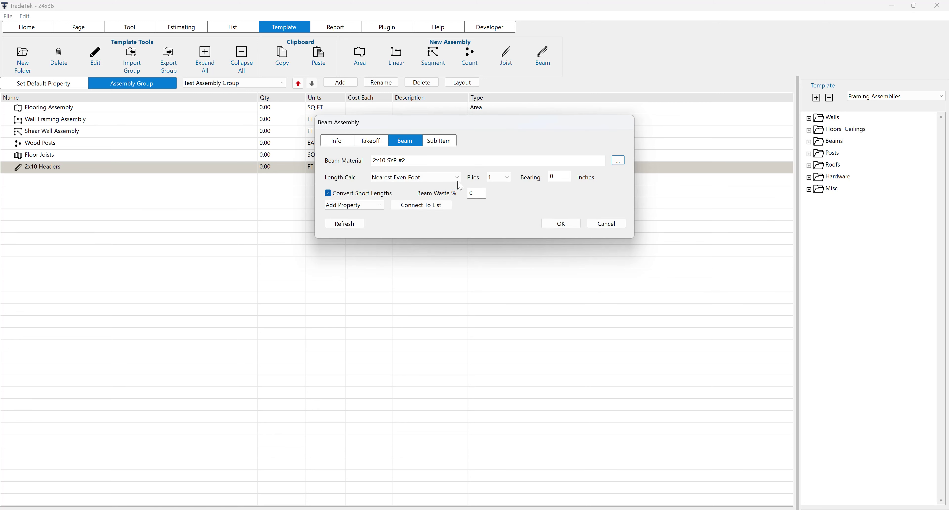
{"action": "left_click", "coordinate": [461, 182]}
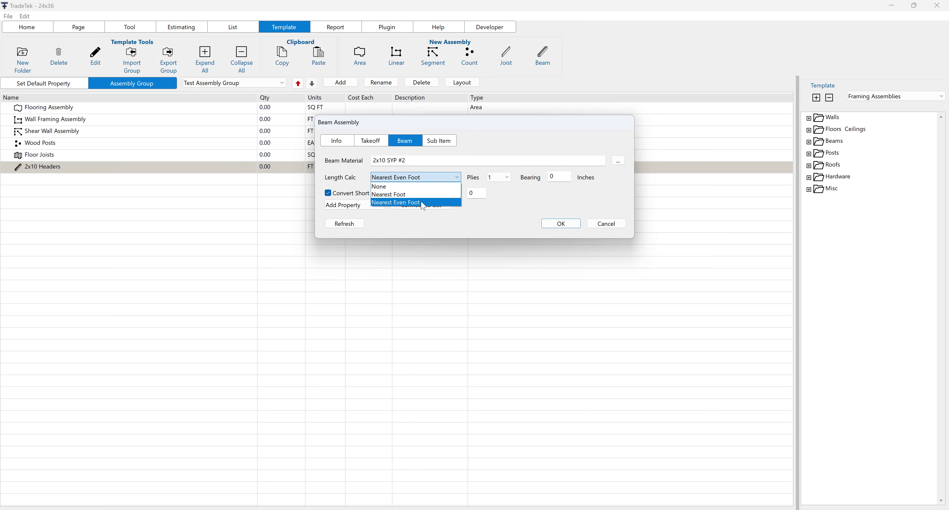
Set length calculation to Nearest Even Foot, plies to 2, bearing 0 and beam waste 0%
{"action": "left_click", "coordinate": [461, 225]}
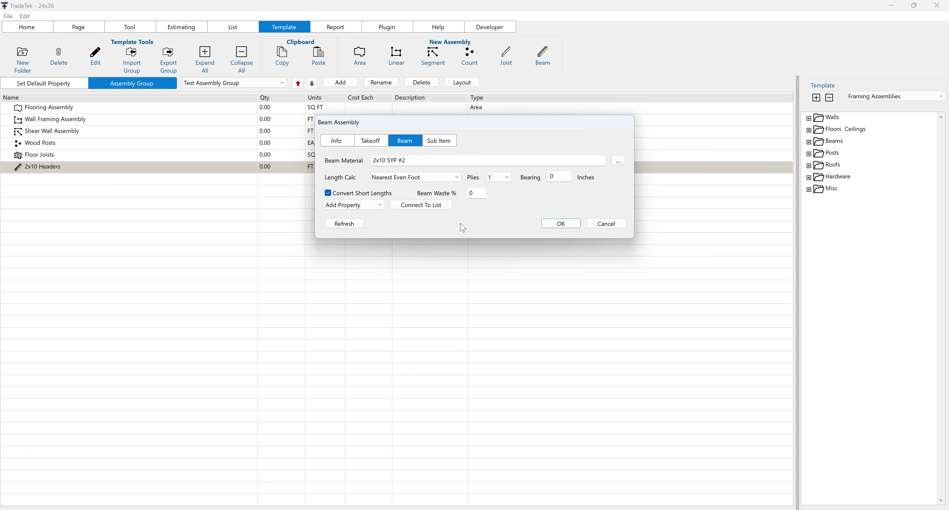
{"action": "left_click", "coordinate": [509, 178]}
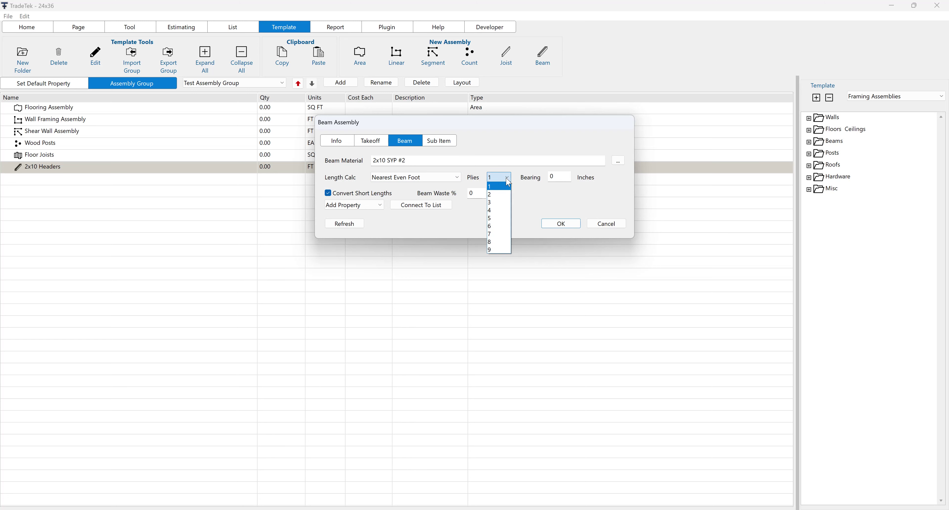
{"action": "left_click", "coordinate": [497, 194]}
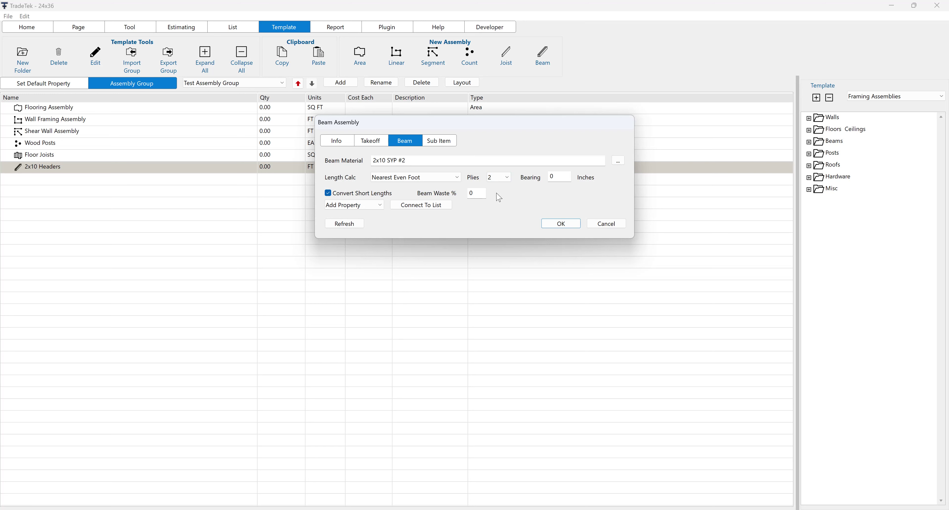
{"action": "left_click", "coordinate": [552, 177]}
{"action": "left_click", "coordinate": [564, 178]}
{"action": "left_click", "coordinate": [471, 192]}
{"action": "left_click", "coordinate": [481, 193]}
{"action": "left_click", "coordinate": [435, 205]}
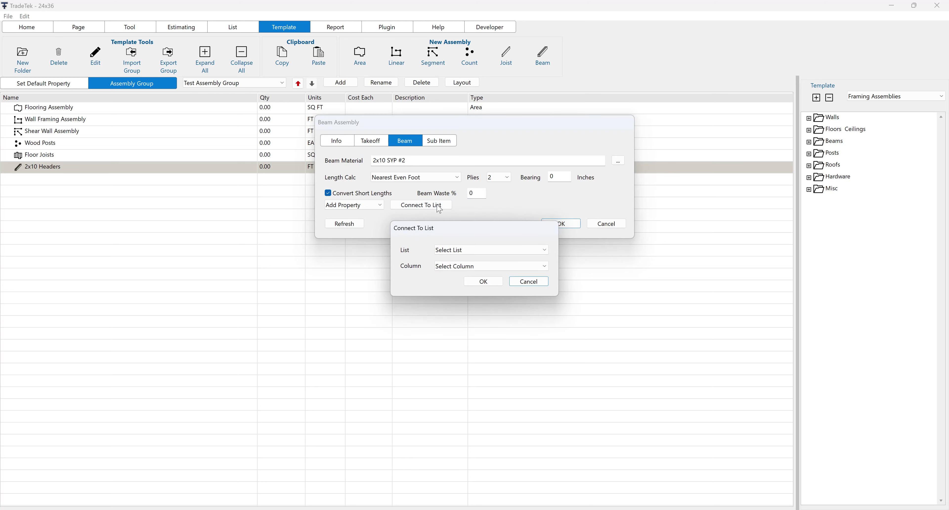
Connect the beam material to the Lumber list's Name column and save the assembly
{"action": "left_click", "coordinate": [458, 253]}
{"action": "left_click", "coordinate": [450, 276]}
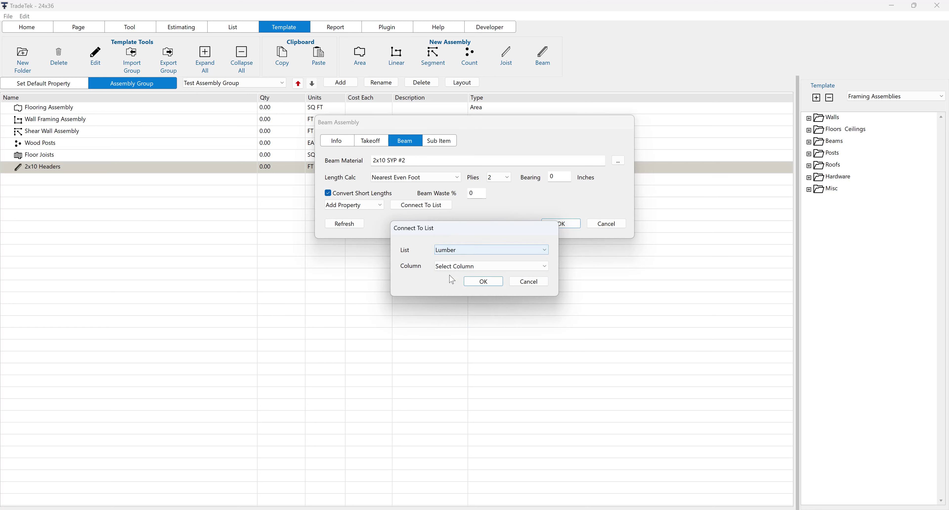
{"action": "left_click", "coordinate": [452, 265]}
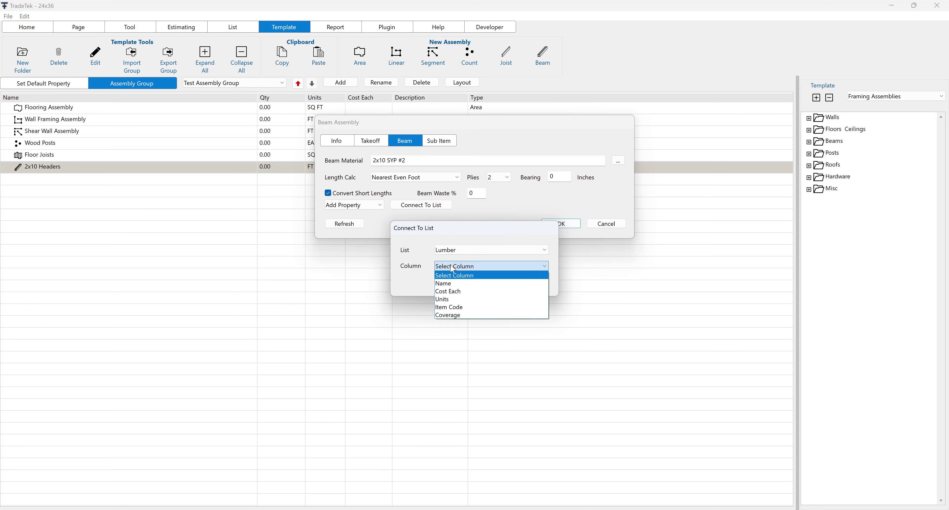
{"action": "left_click", "coordinate": [448, 284]}
{"action": "left_click", "coordinate": [478, 286]}
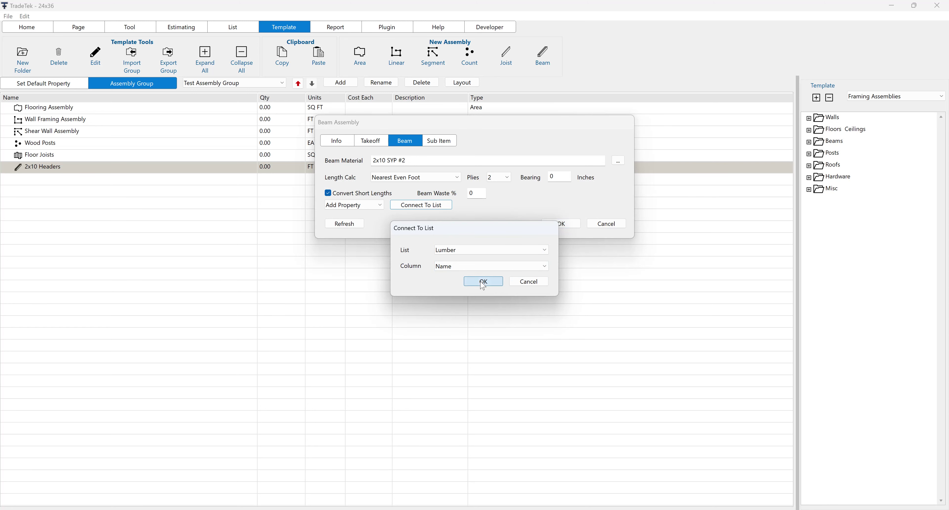
{"action": "left_click", "coordinate": [561, 224]}
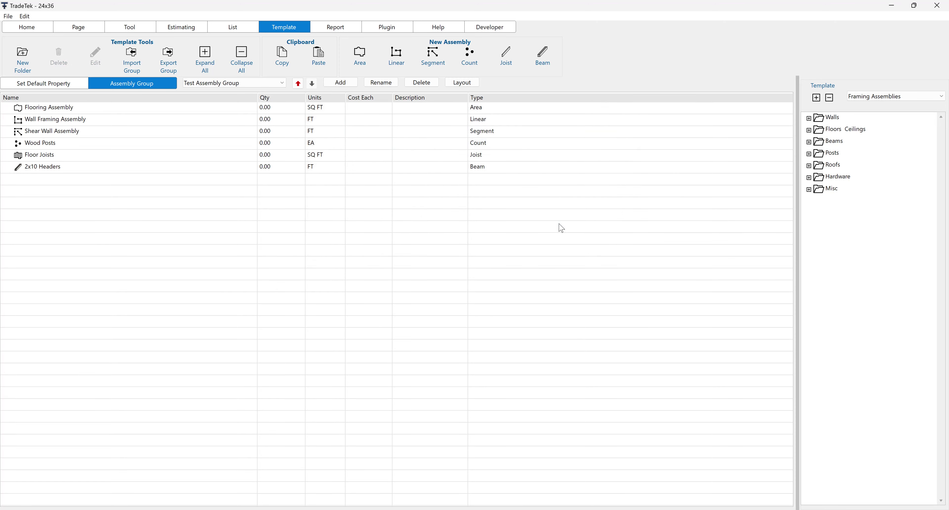
On the Home tab, launch the 2x10 Headers template takeoff and set its folder to 1st Floor
{"action": "left_click", "coordinate": [42, 31]}
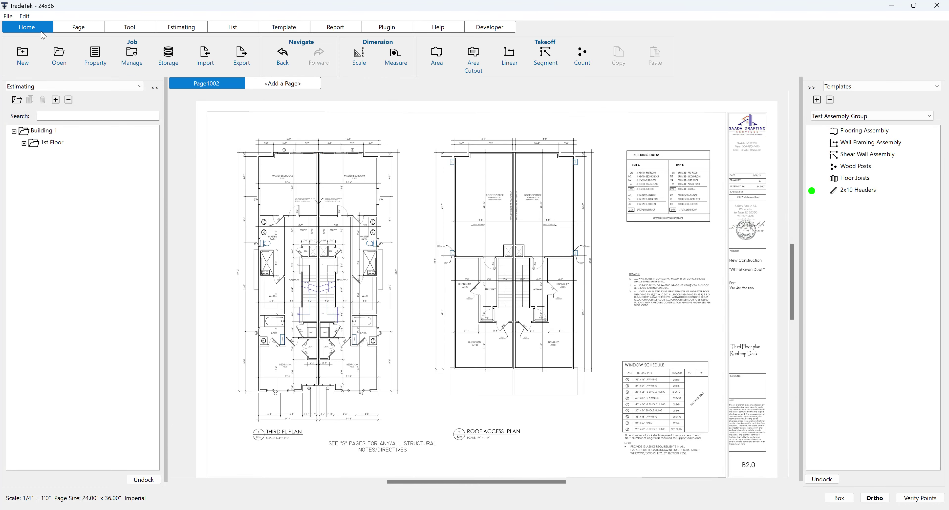
{"action": "scroll", "coordinate": [281, 378], "scroll_direction": "up", "scroll_amount": 5}
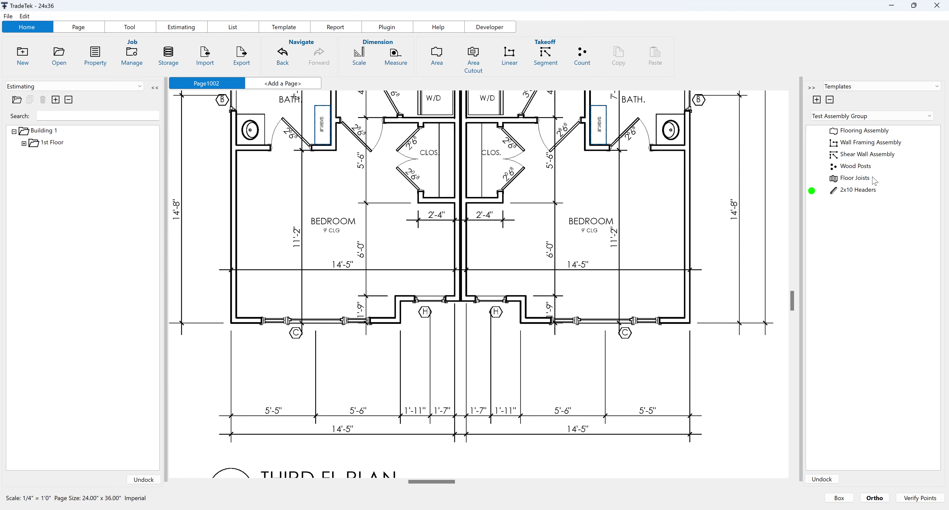
{"action": "left_click", "coordinate": [864, 192]}
{"action": "double_click", "coordinate": [812, 191]}
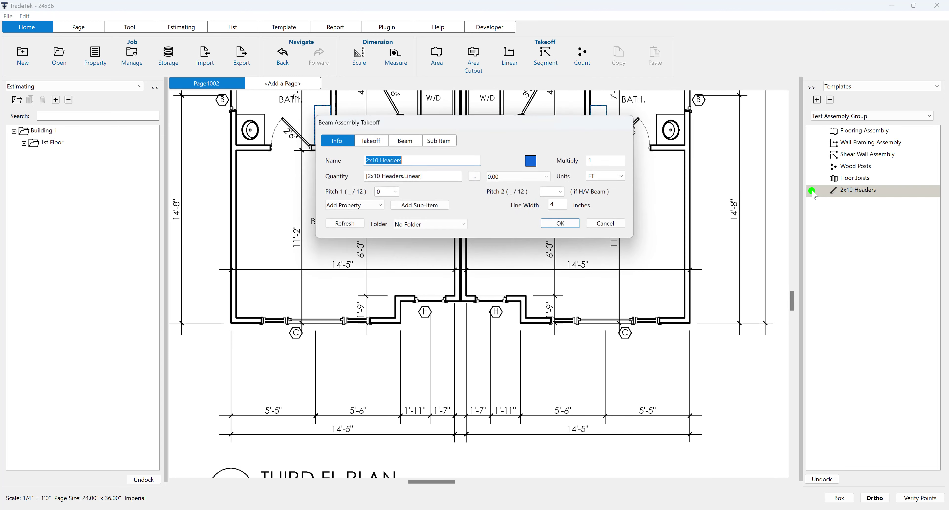
{"action": "left_click", "coordinate": [434, 224]}
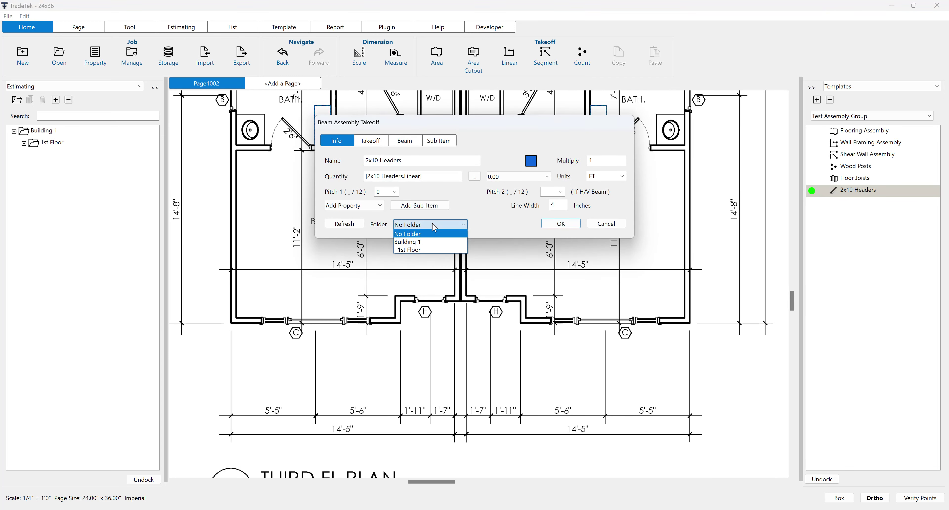
{"action": "left_click", "coordinate": [423, 250]}
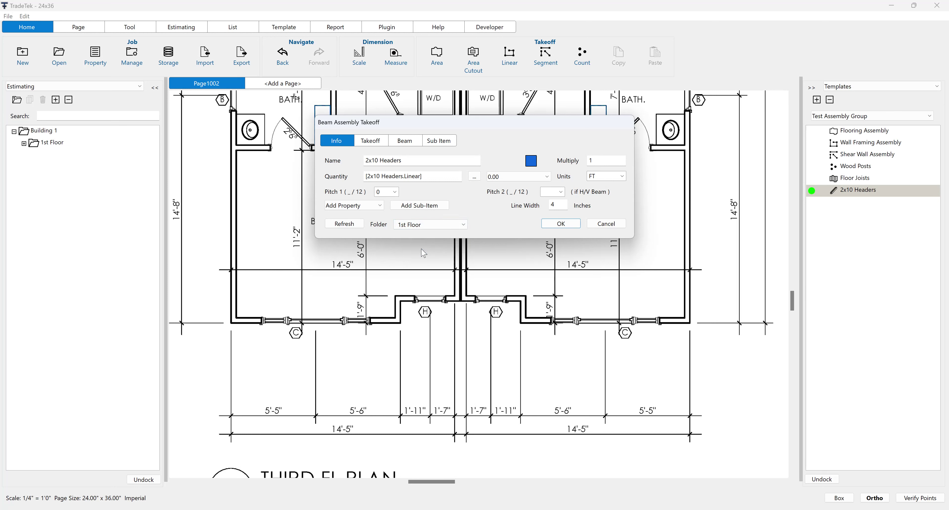
Draw the first header along the bedroom wall, mapping 8 ft lengths to 2X10 8' SYP #2&BTR
{"action": "left_click", "coordinate": [561, 224]}
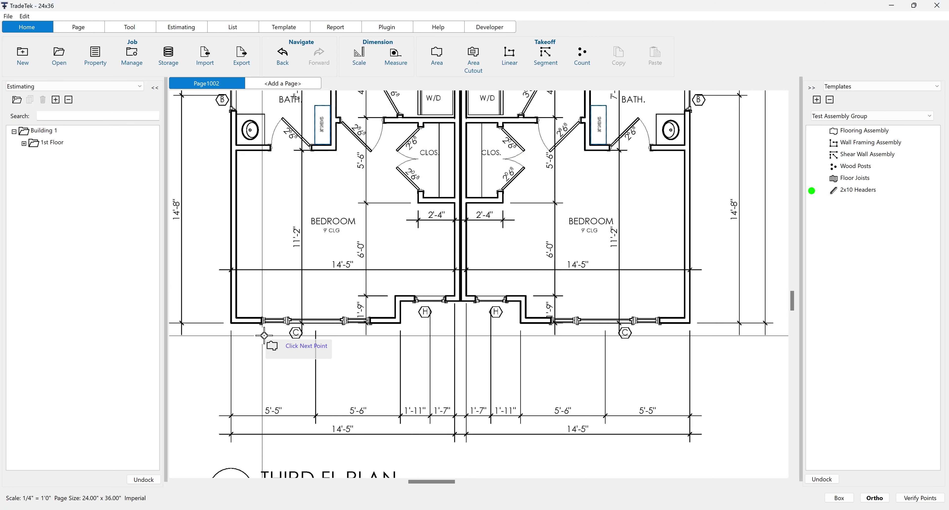
{"action": "scroll", "coordinate": [261, 328], "scroll_direction": "up", "scroll_amount": 2}
{"action": "left_click", "coordinate": [247, 317]}
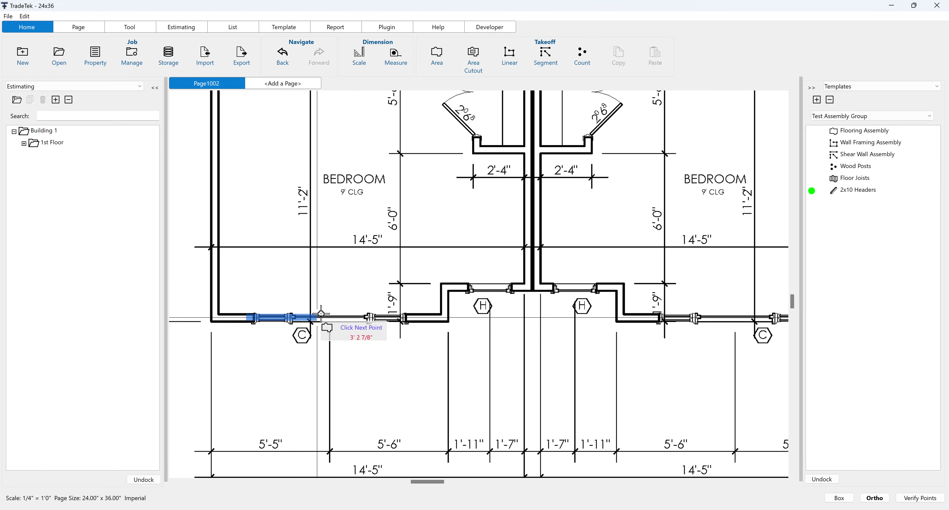
{"action": "left_click", "coordinate": [413, 319]}
{"action": "left_click", "coordinate": [593, 219]}
{"action": "left_click", "coordinate": [593, 218]}
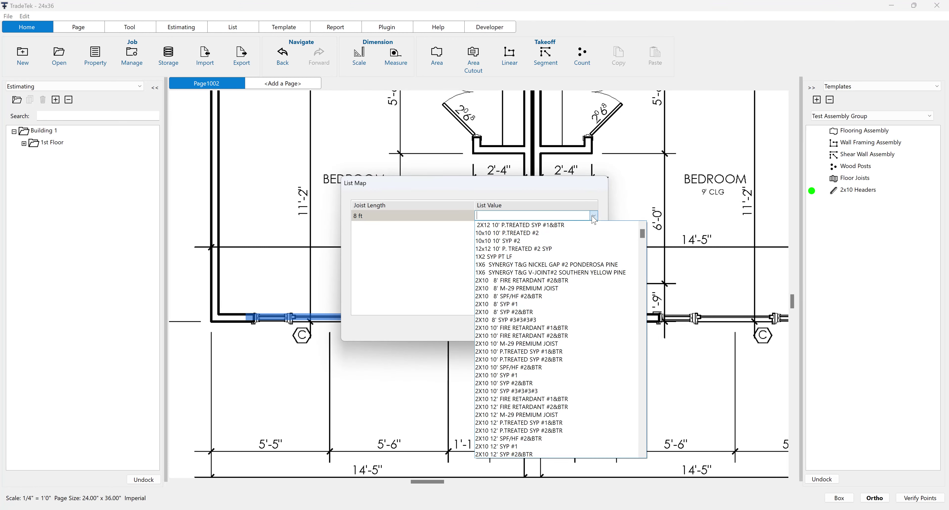
{"action": "type", "text": "2x10"}
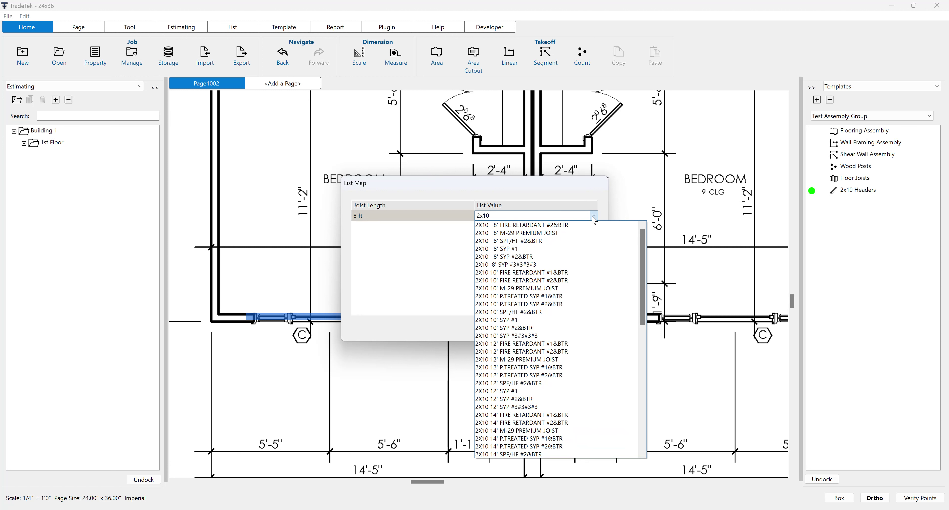
{"action": "left_click", "coordinate": [544, 257]}
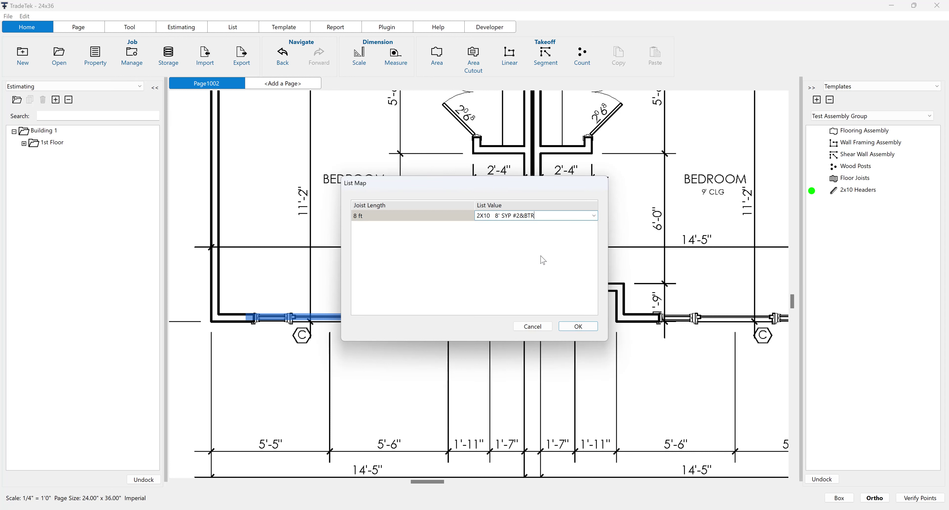
{"action": "left_click", "coordinate": [572, 327]}
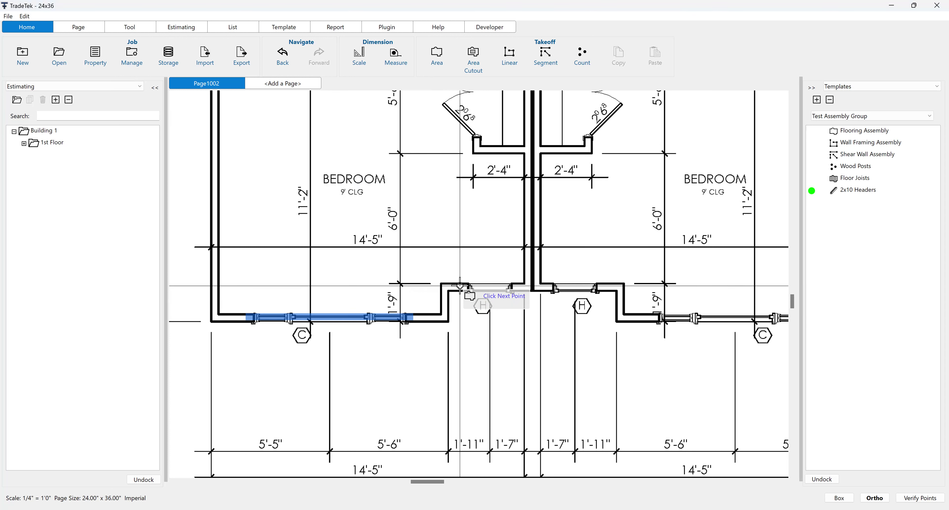
Draw a header across the door opening and enter '2x10 12' for the 12 ft length
{"action": "left_click", "coordinate": [460, 285]}
{"action": "double_click", "coordinate": [513, 291]}
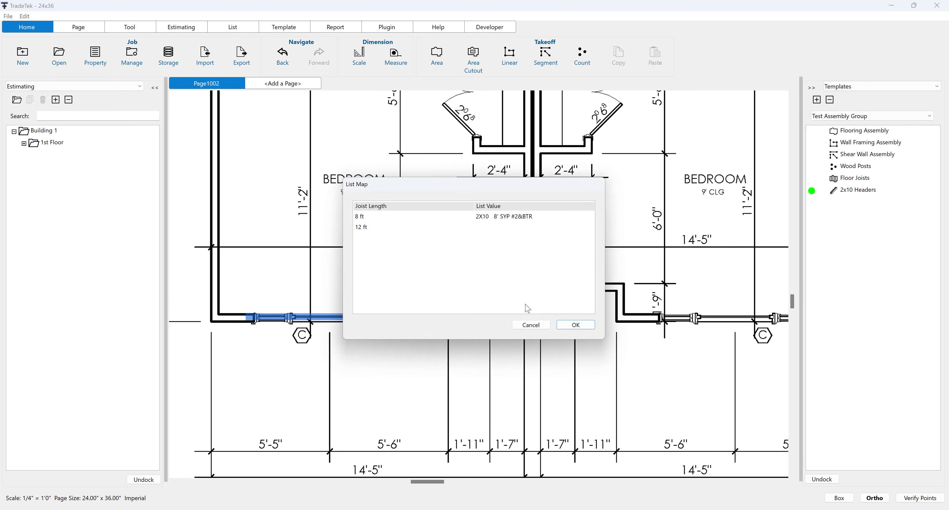
{"action": "left_click", "coordinate": [558, 227]}
{"action": "left_click", "coordinate": [594, 227]}
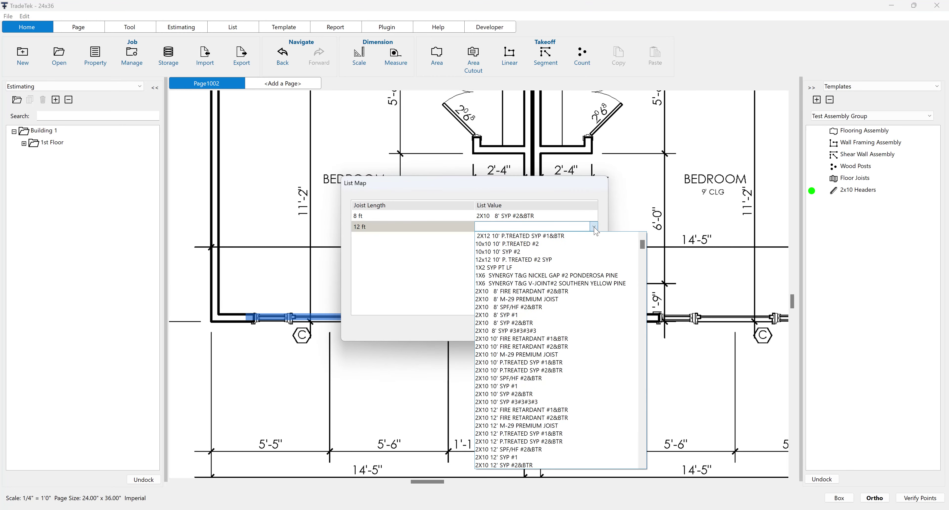
{"action": "type", "text": "2x10 12"}
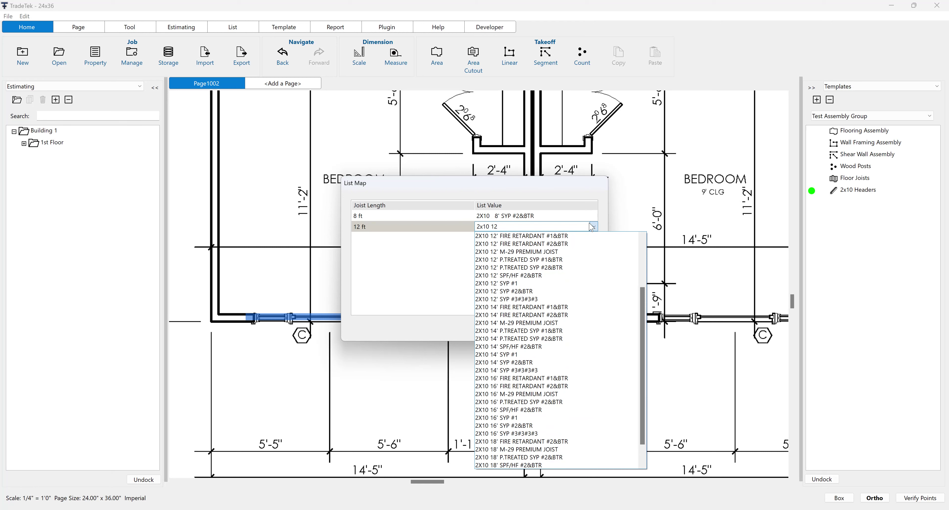